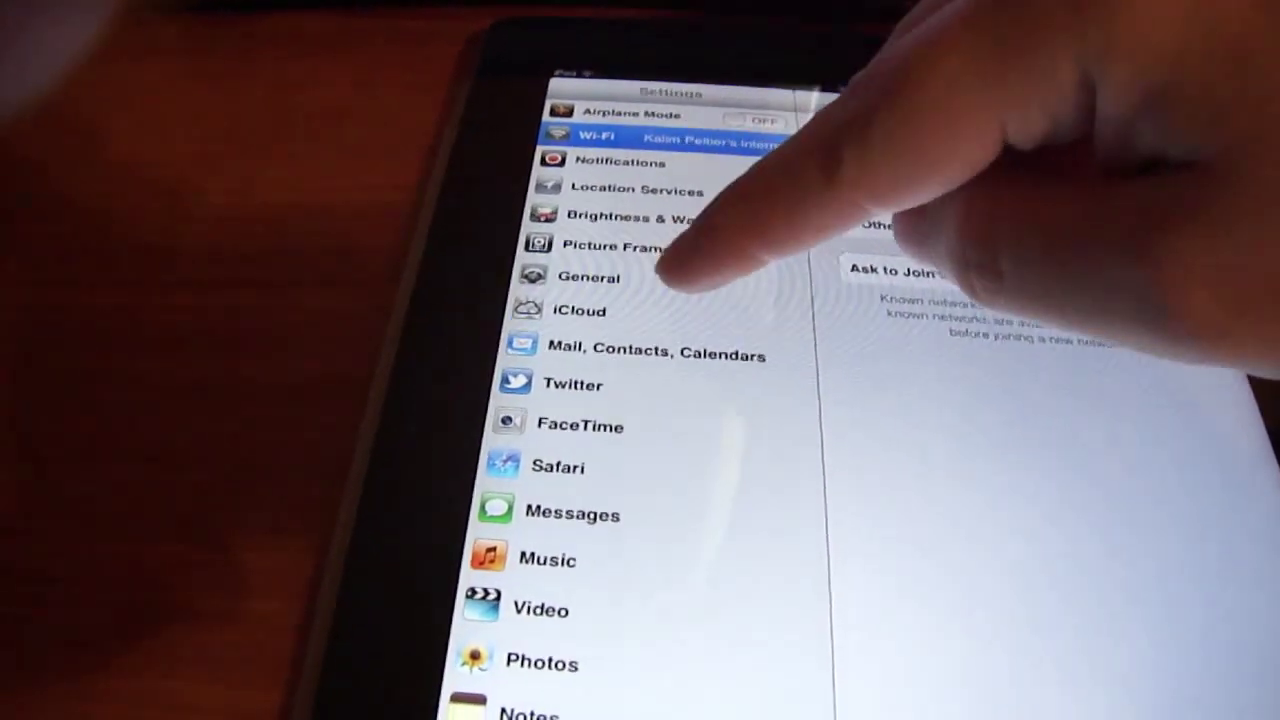
- Show the iPad's General > About page to check its current iOS version
{"action": "left_click", "coordinate": [610, 277]}
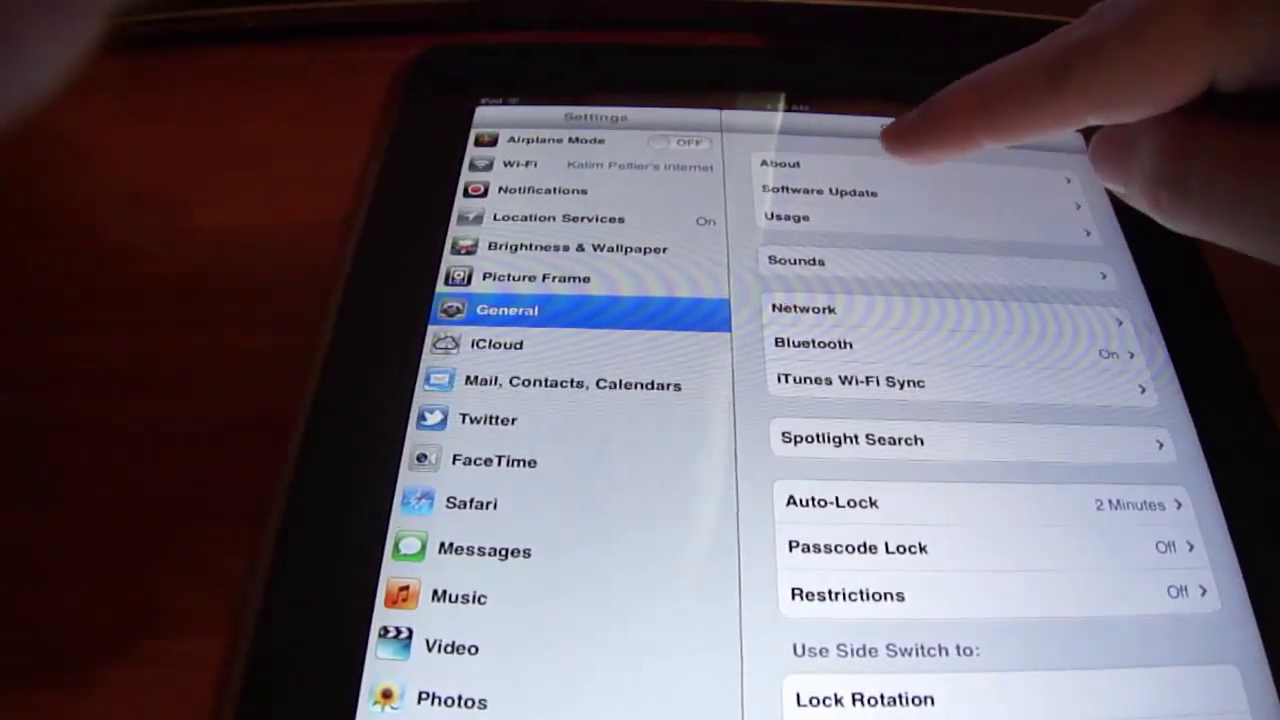
{"action": "left_click", "coordinate": [900, 163]}
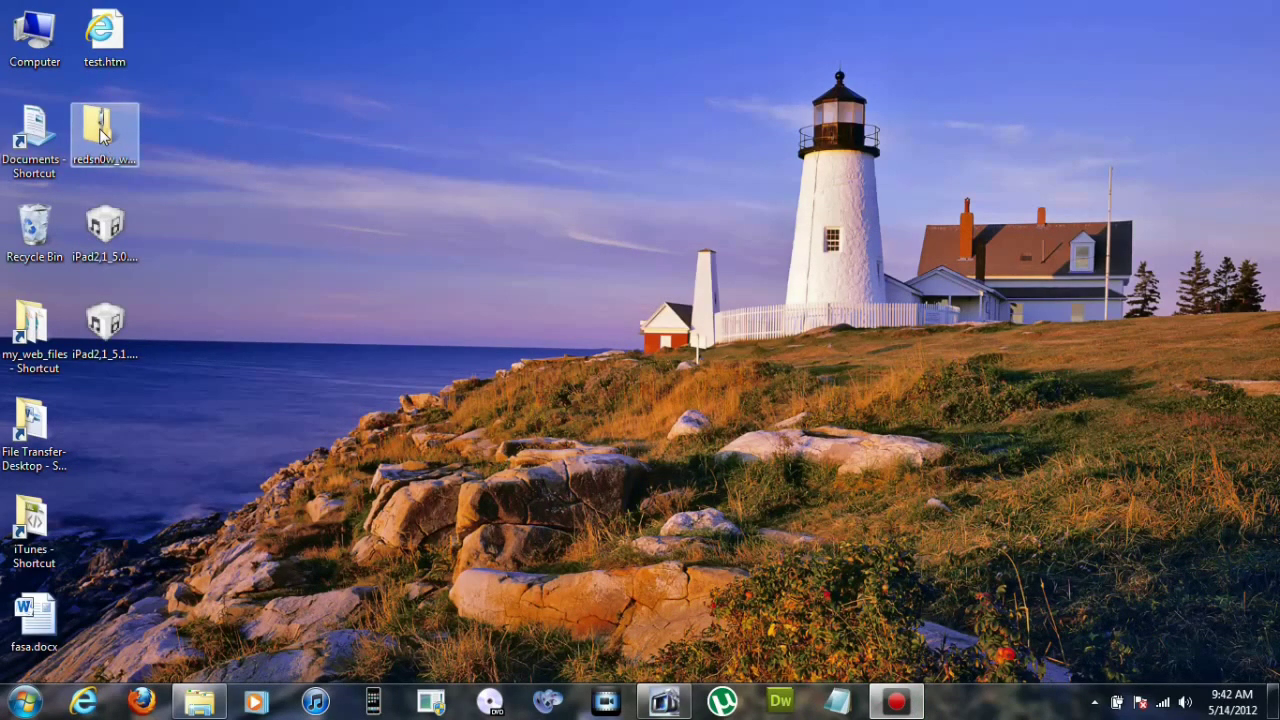
- Extract the redsn0w zip to the desktop and open the redsn0w_win_0.9.11b1 folder
{"action": "right_click", "coordinate": [103, 137]}
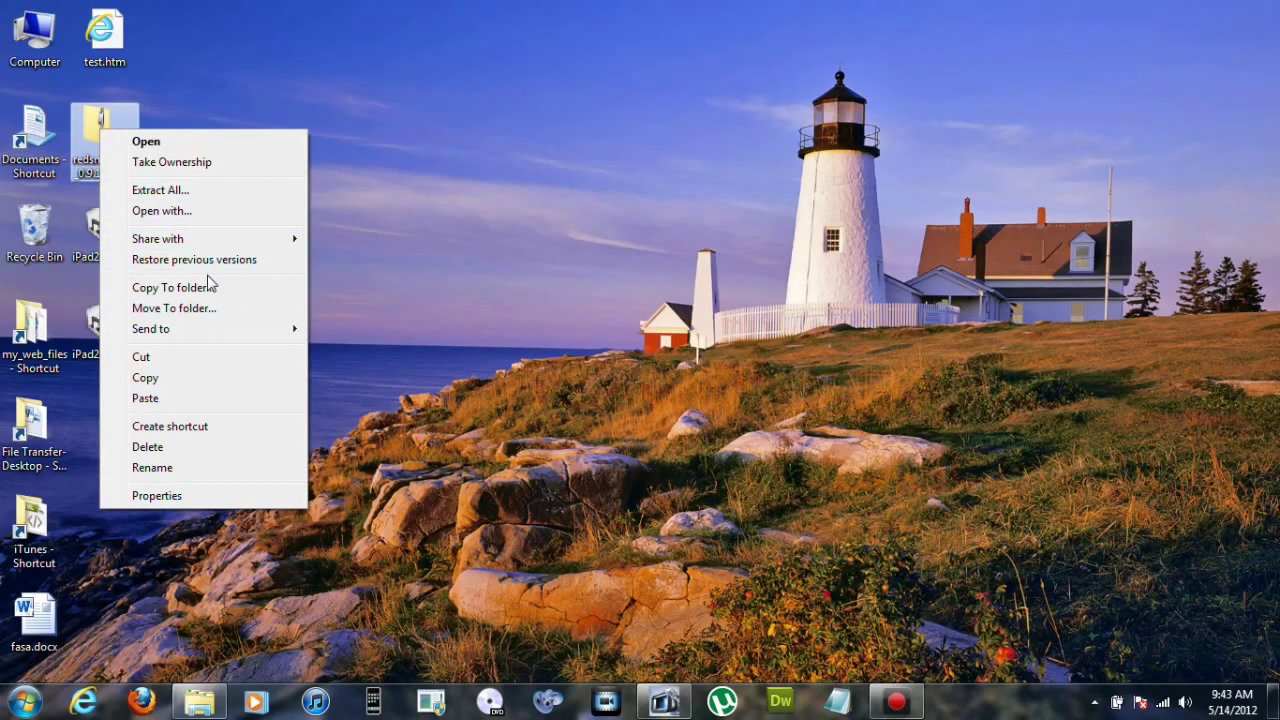
{"action": "left_click", "coordinate": [184, 192]}
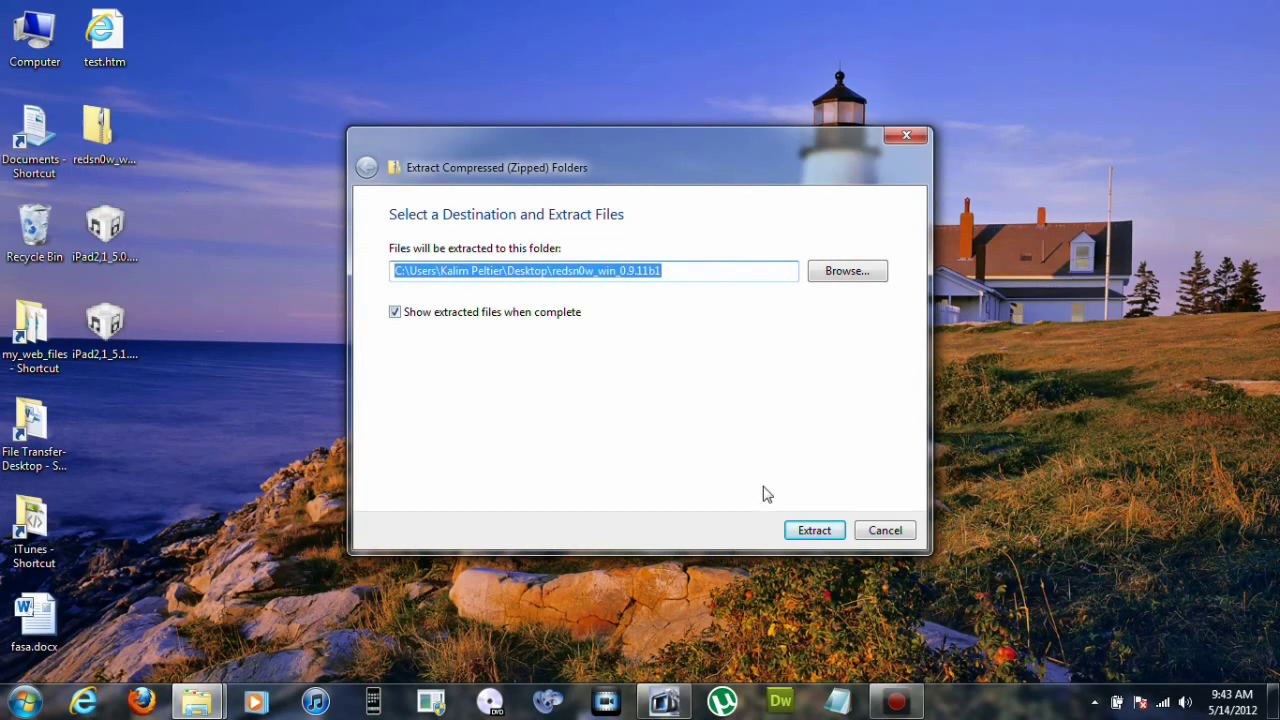
{"action": "left_click", "coordinate": [803, 532]}
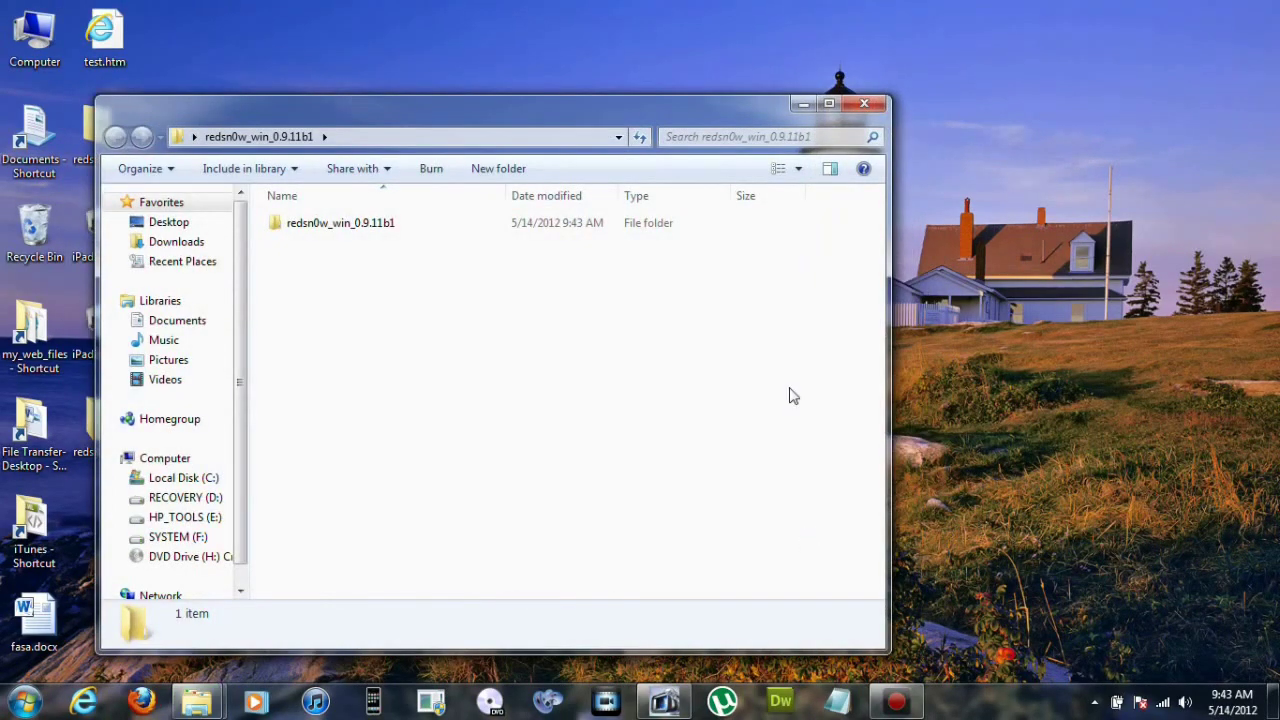
{"action": "double_click", "coordinate": [315, 226]}
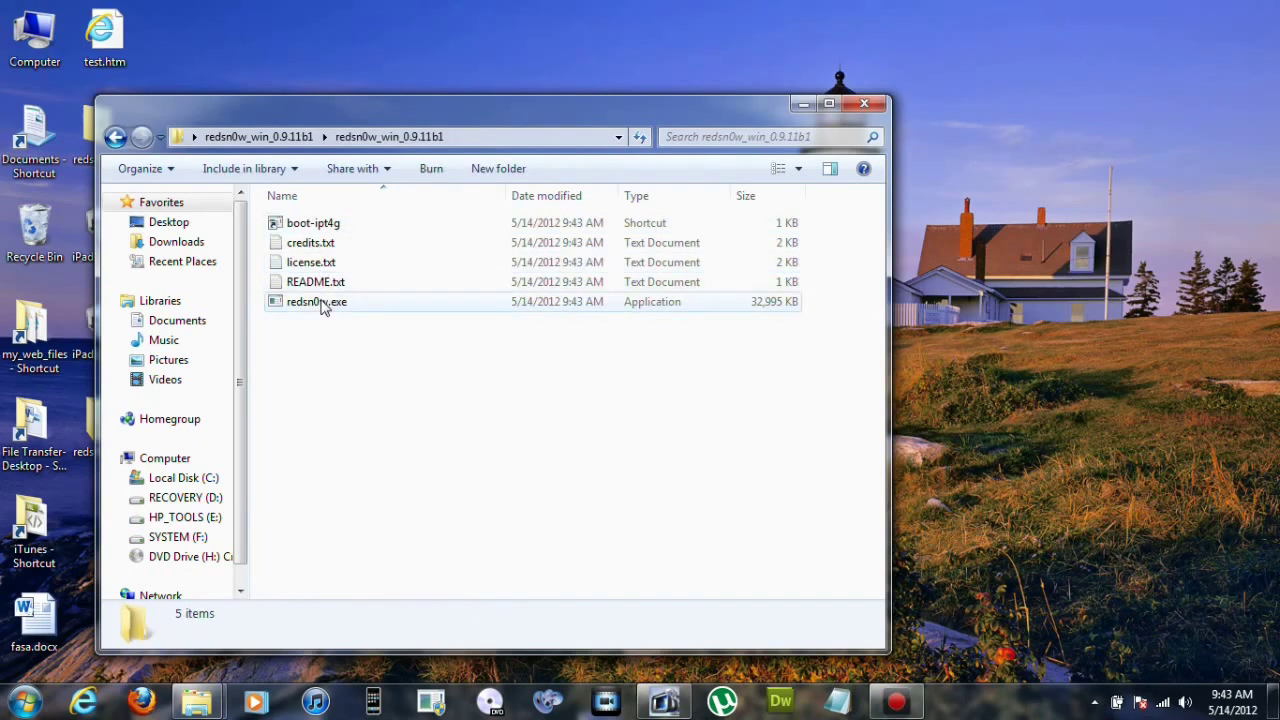
- Allow redsn0w.exe to run once, then close it without doing anything
{"action": "double_click", "coordinate": [322, 303]}
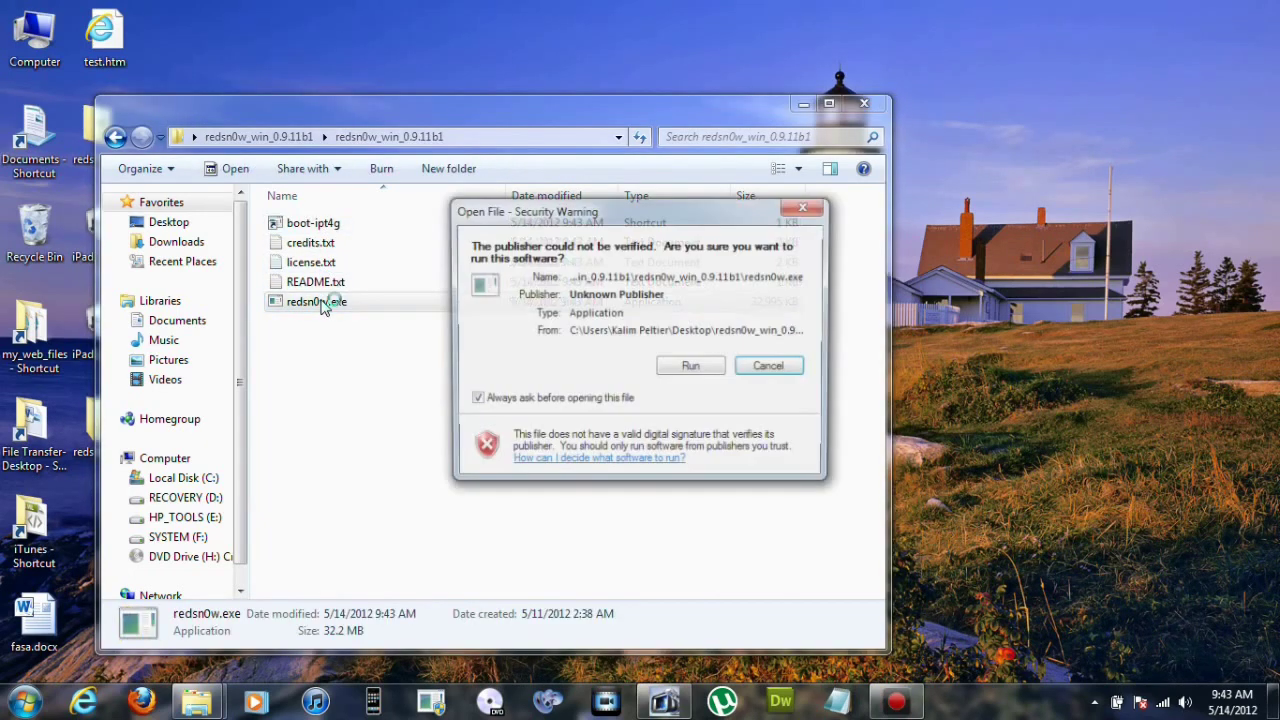
{"action": "left_click", "coordinate": [713, 377]}
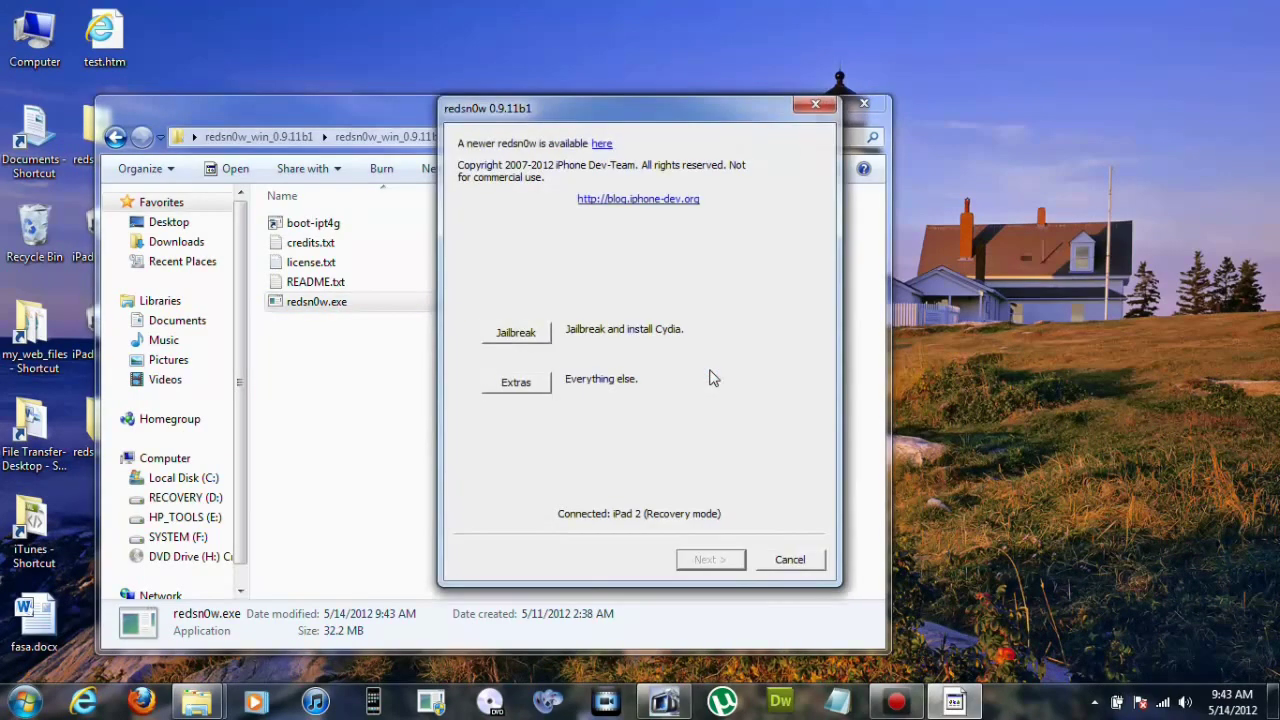
{"action": "left_click", "coordinate": [792, 559]}
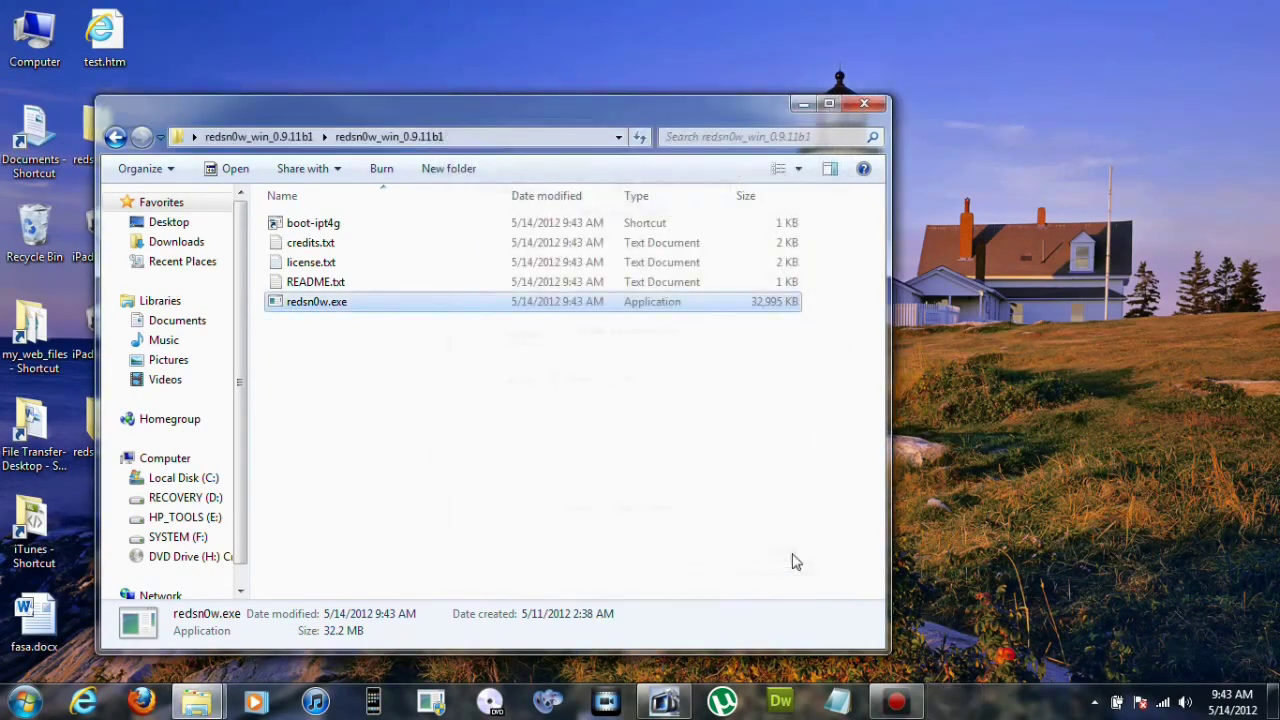
- Set redsn0w.exe to run in Windows XP (Service Pack 3) compatibility mode and apply it
{"action": "right_click", "coordinate": [333, 309]}
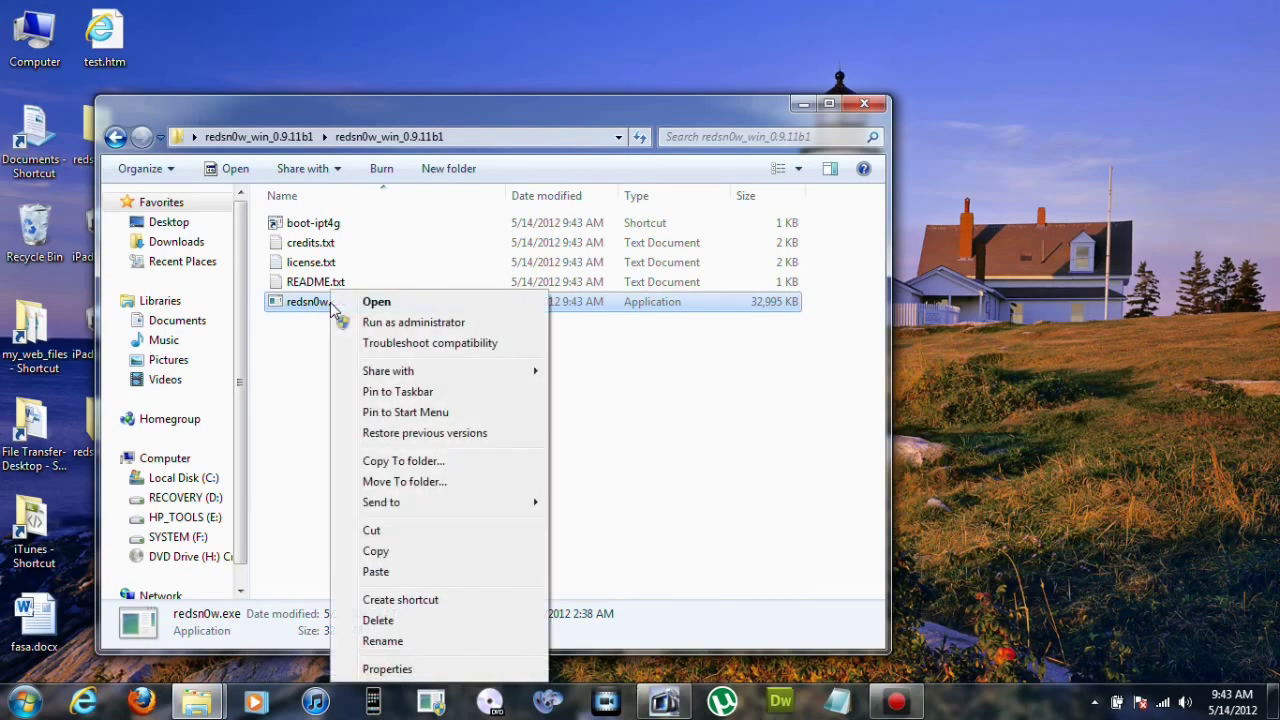
{"action": "left_click", "coordinate": [483, 671]}
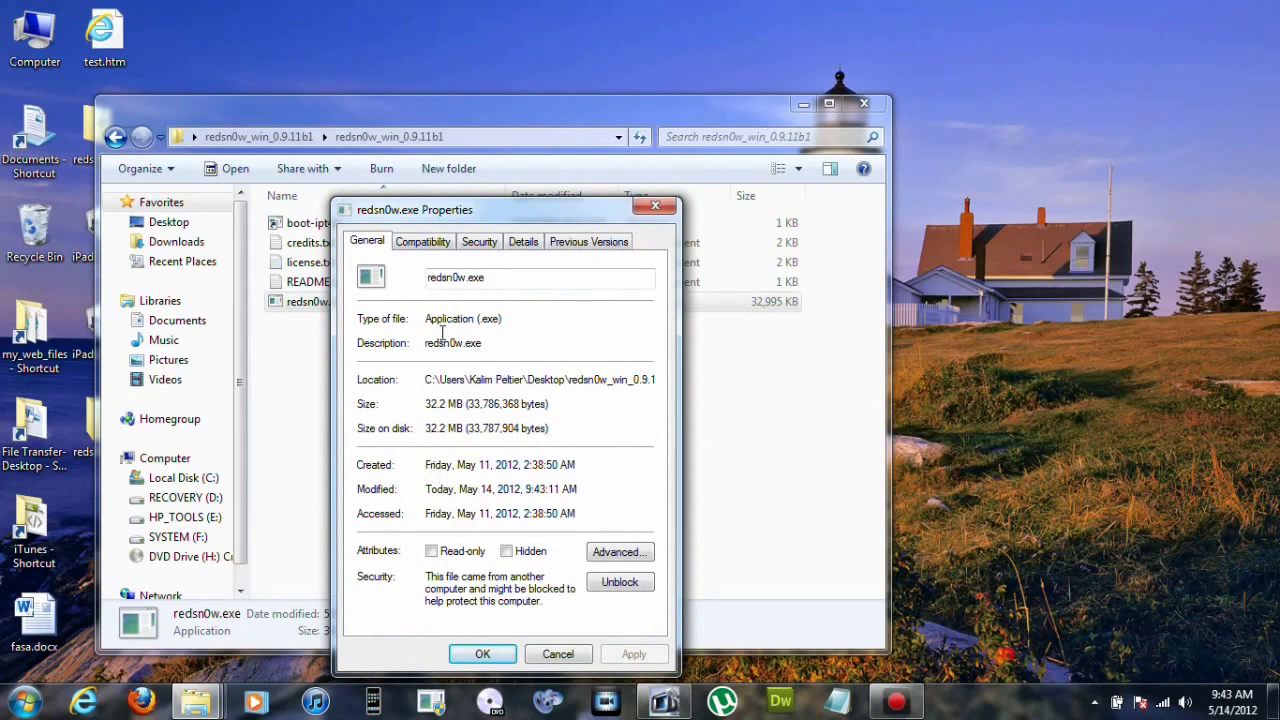
{"action": "left_click", "coordinate": [427, 249]}
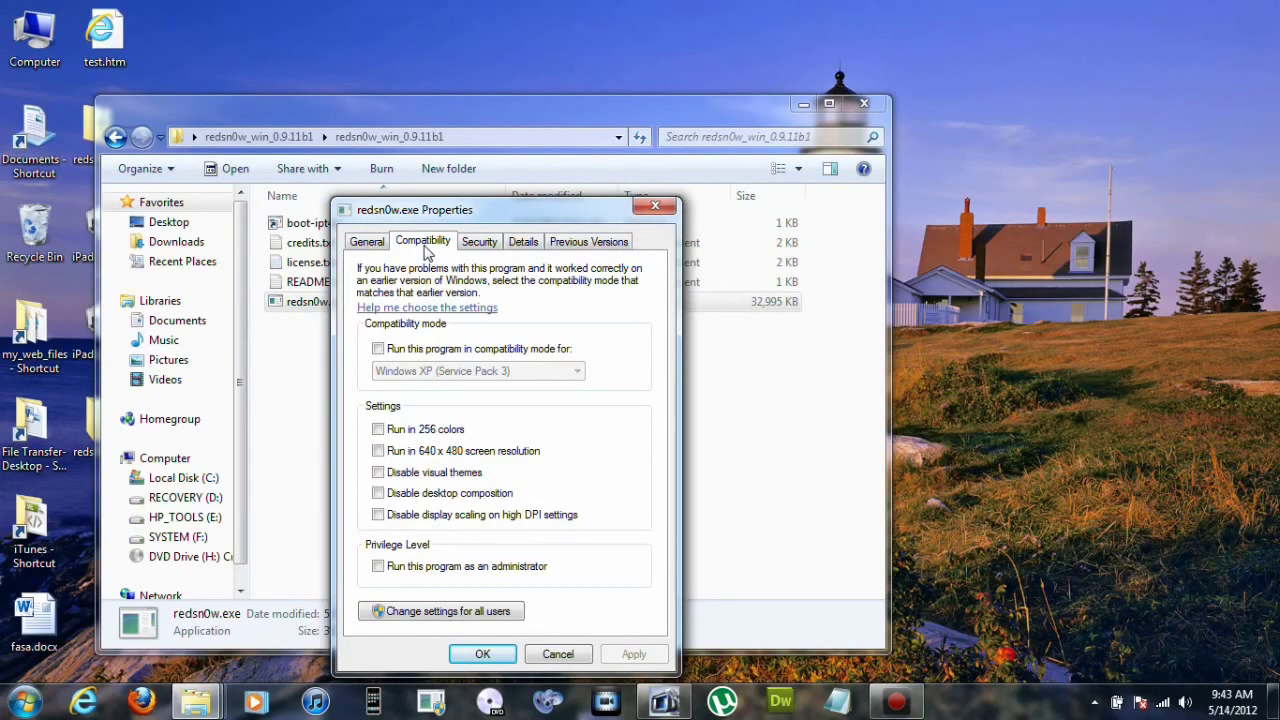
{"action": "left_click", "coordinate": [379, 349]}
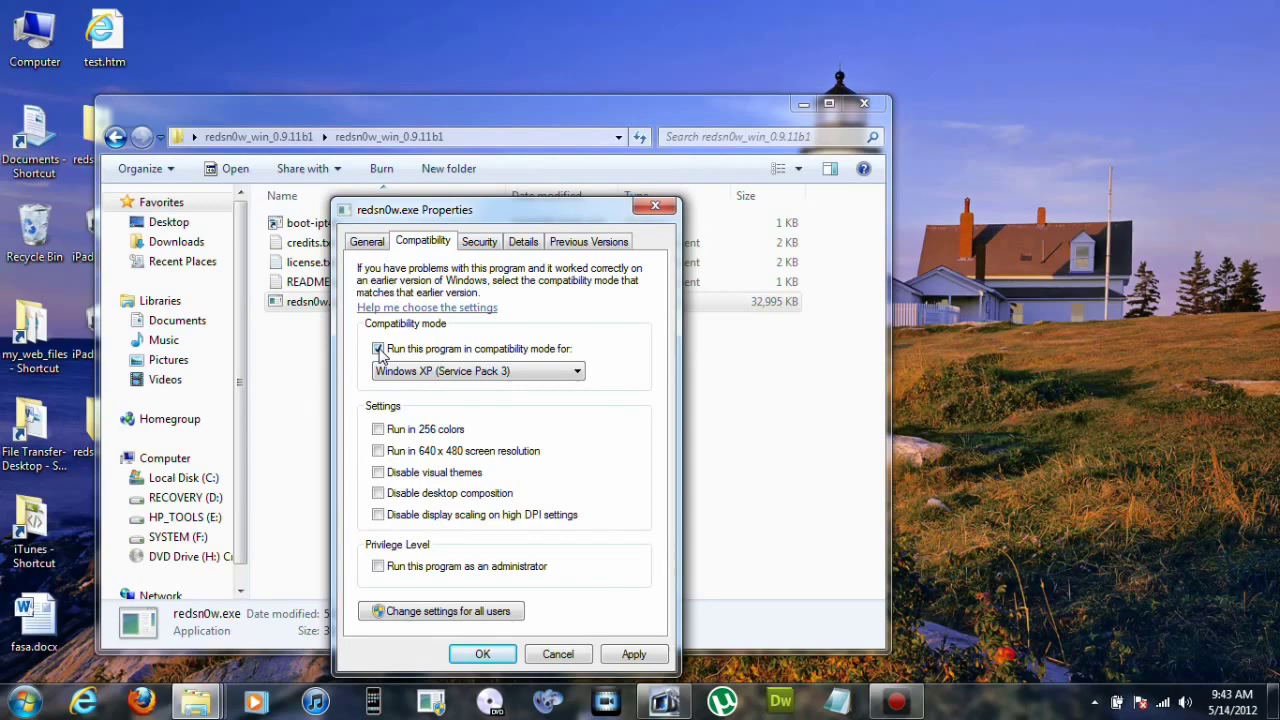
{"action": "left_click", "coordinate": [645, 655]}
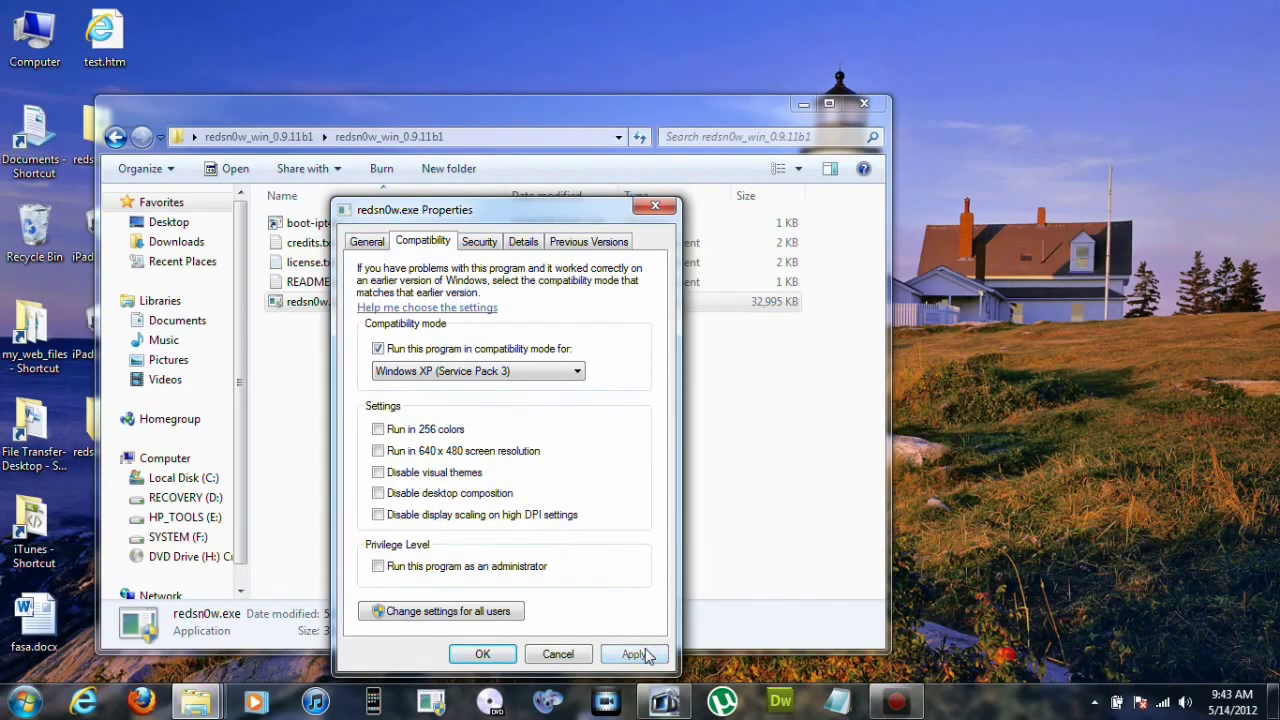
{"action": "left_click", "coordinate": [482, 654]}
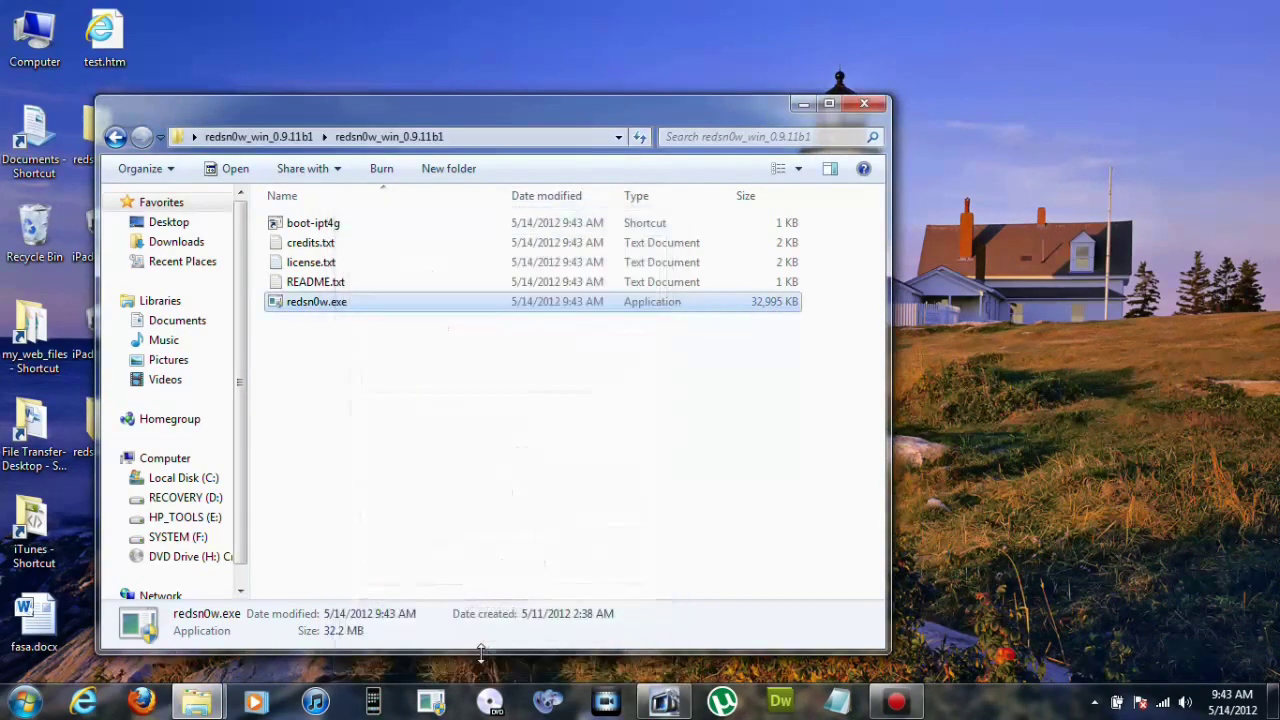
- Relaunch redsn0w and go to Extras > Even more > Restore
{"action": "double_click", "coordinate": [324, 309]}
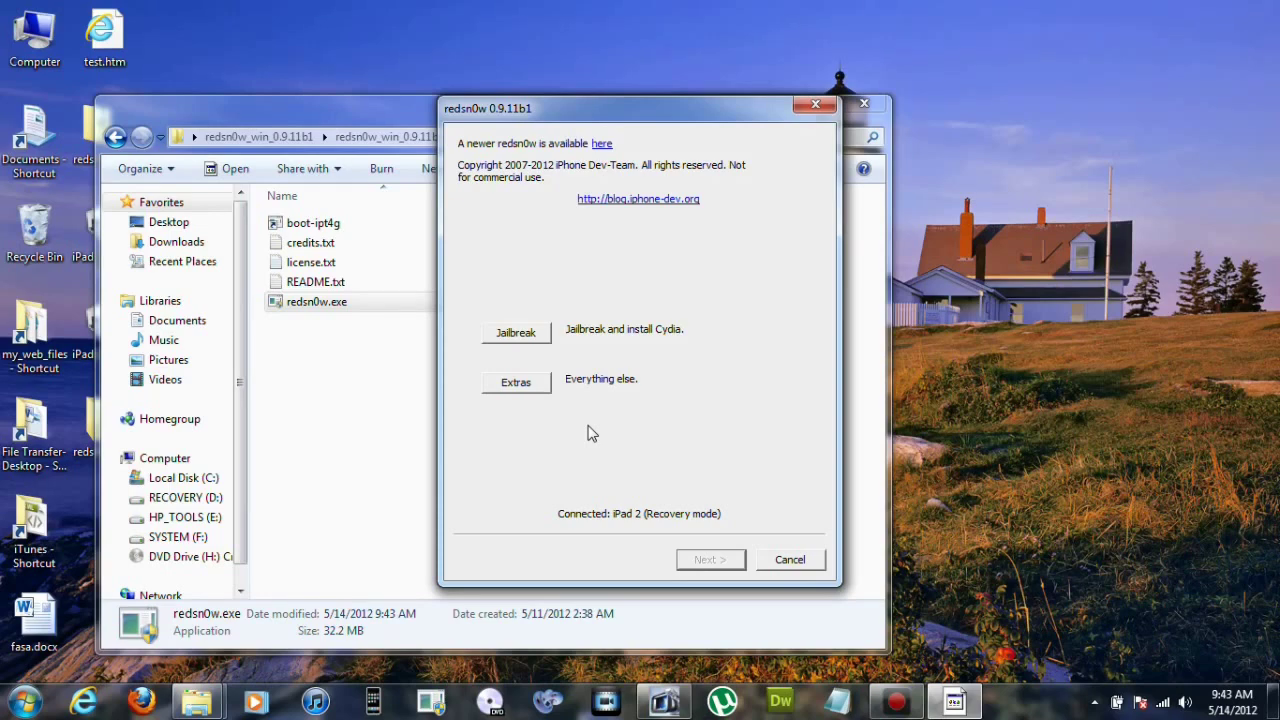
{"action": "left_click", "coordinate": [516, 384]}
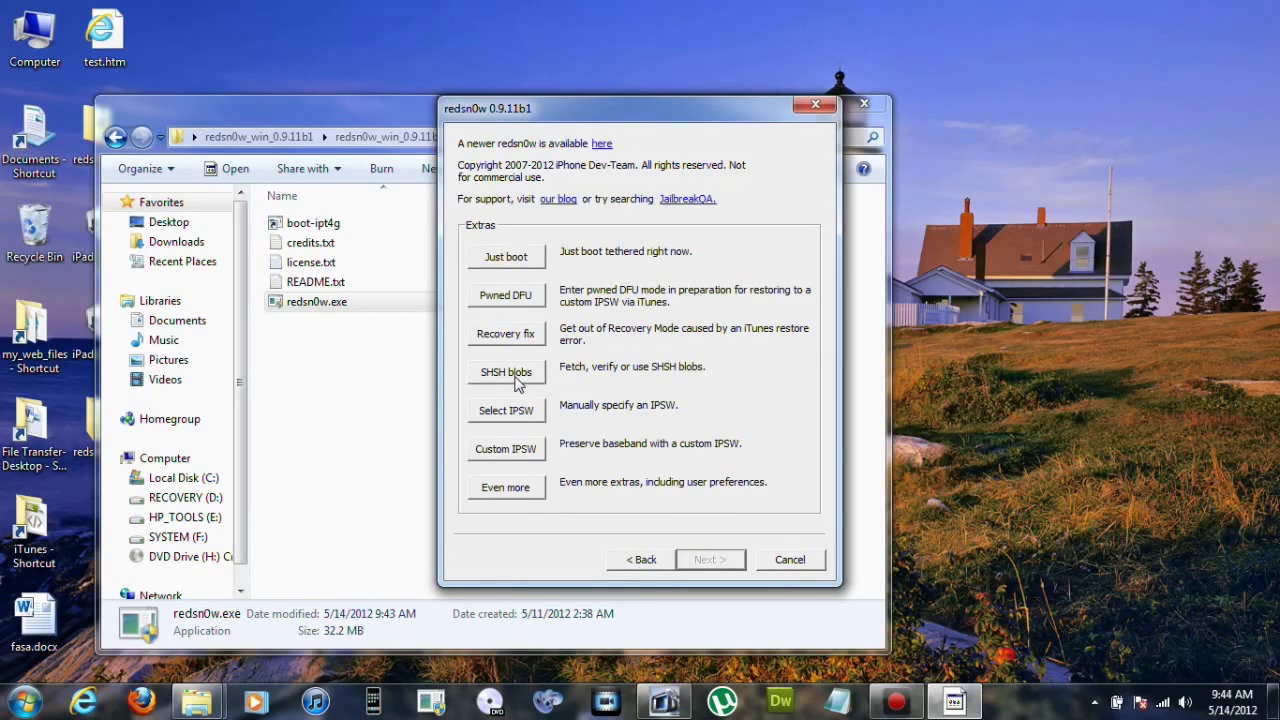
{"action": "left_click", "coordinate": [508, 490]}
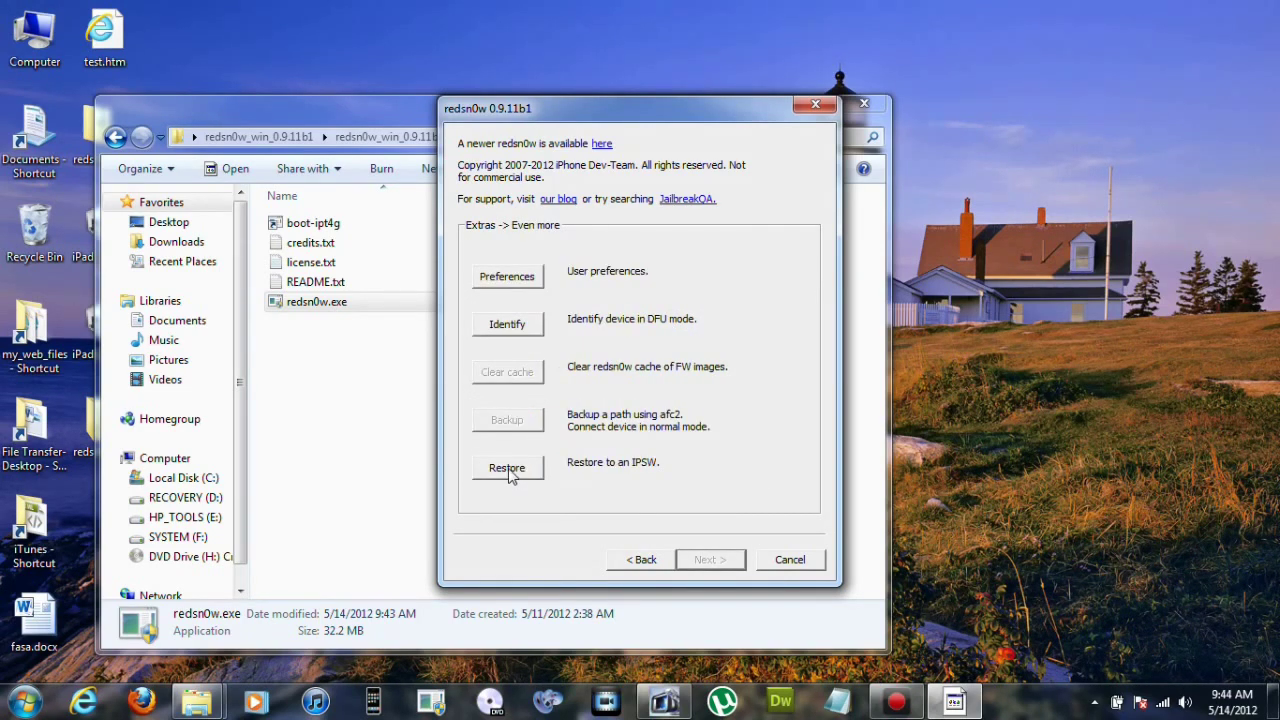
{"action": "left_click", "coordinate": [508, 468]}
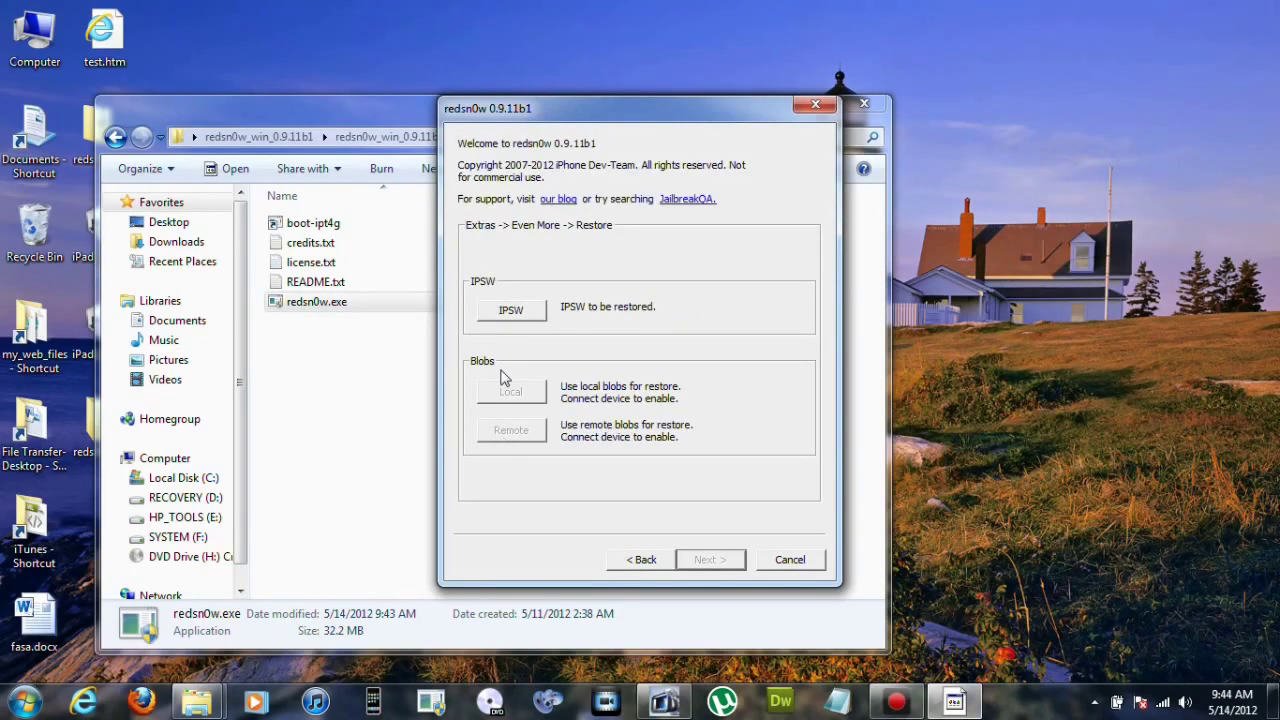
- Choose iPad2,1_5.0.1_9A405_Restore.ipsw as the firmware to restore
{"action": "left_click", "coordinate": [512, 312]}
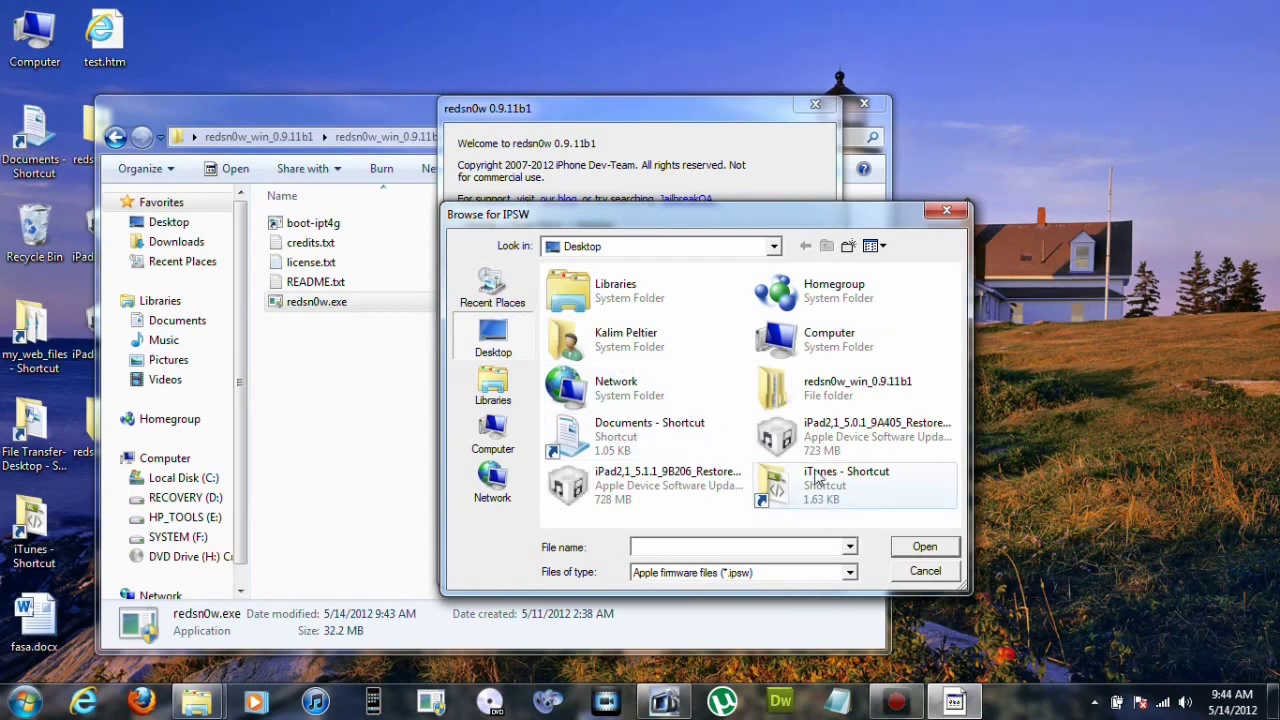
{"action": "left_click", "coordinate": [828, 438]}
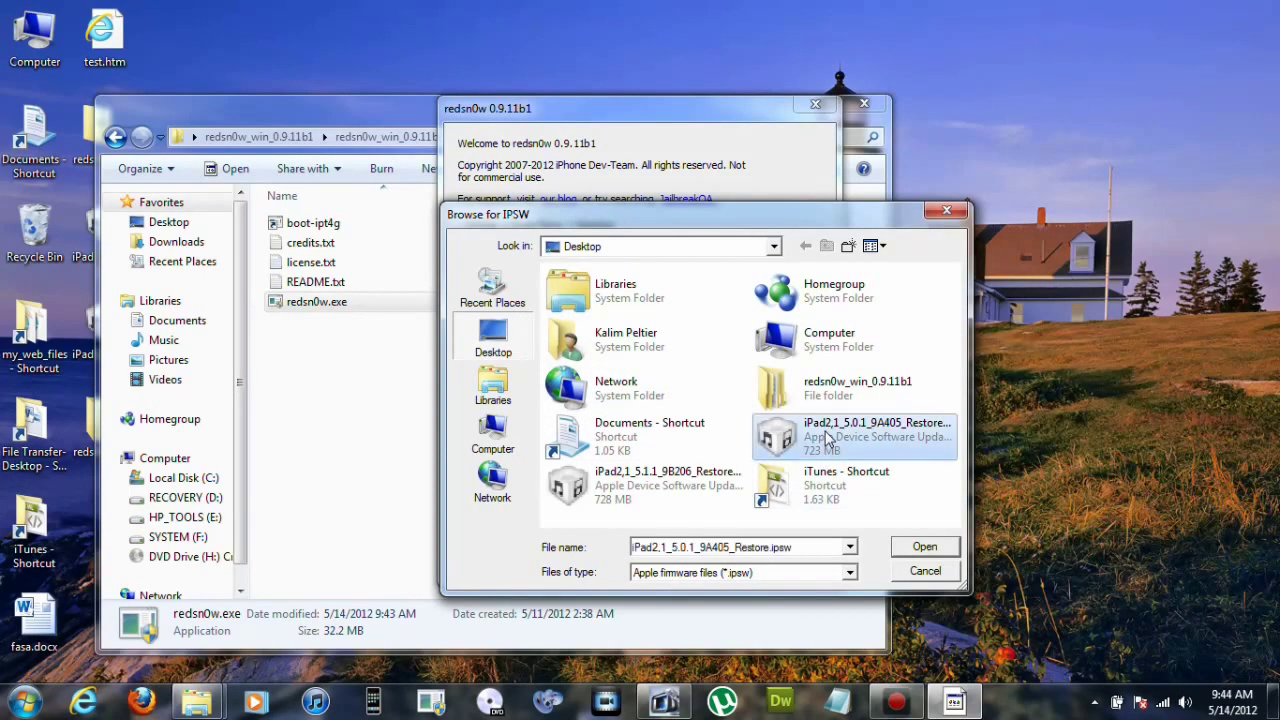
{"action": "left_click", "coordinate": [940, 548]}
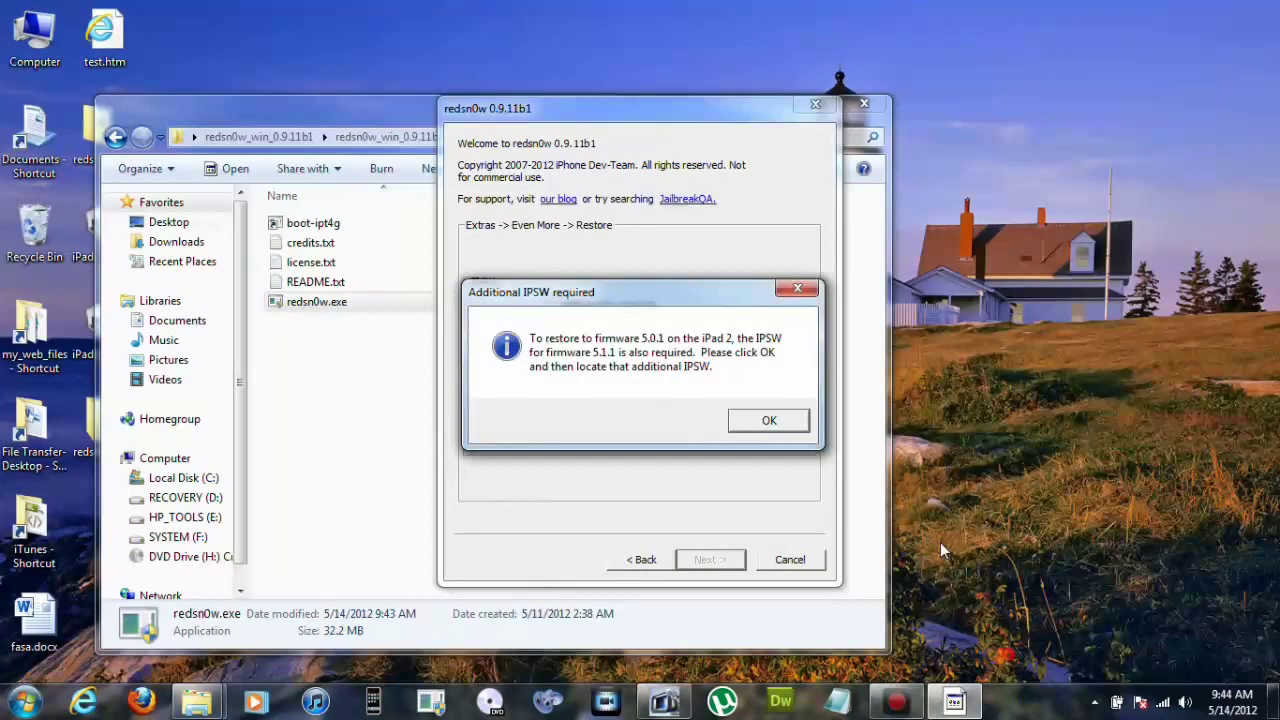
- Also supply the required iPad2,1_5.1.1_9B206_Restore.ipsw firmware
{"action": "left_click", "coordinate": [768, 421]}
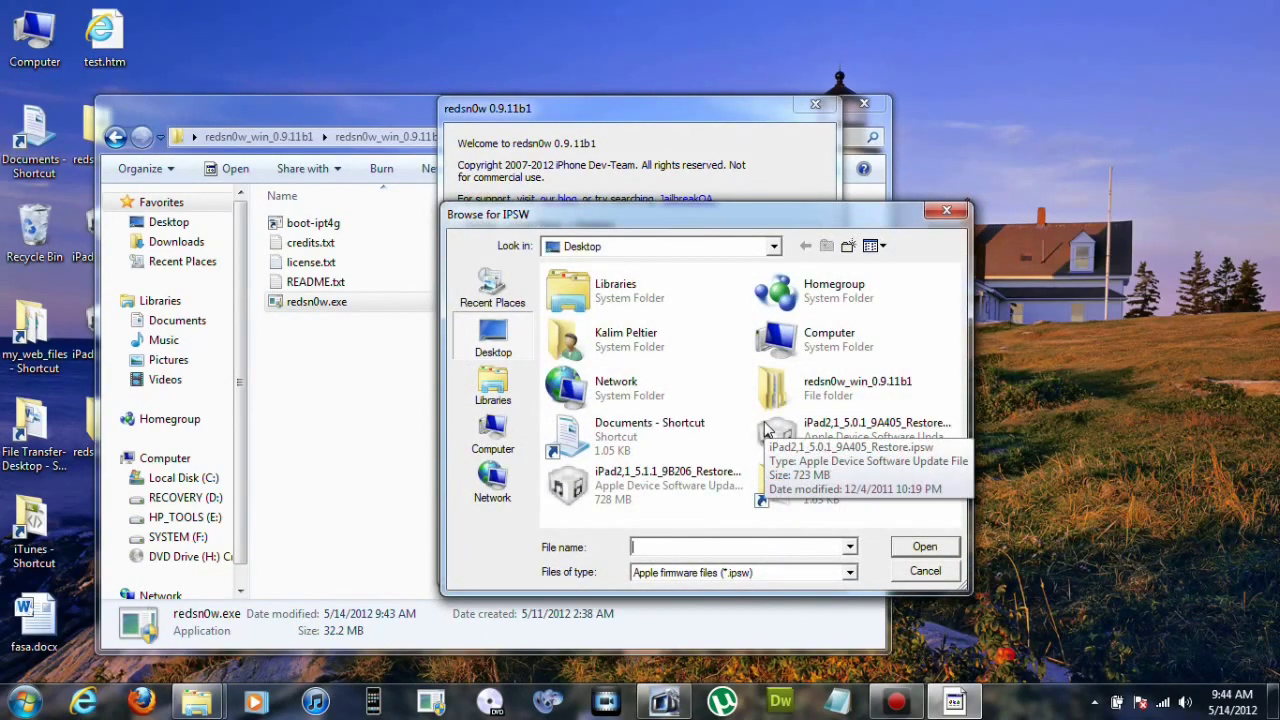
{"action": "left_click", "coordinate": [628, 477]}
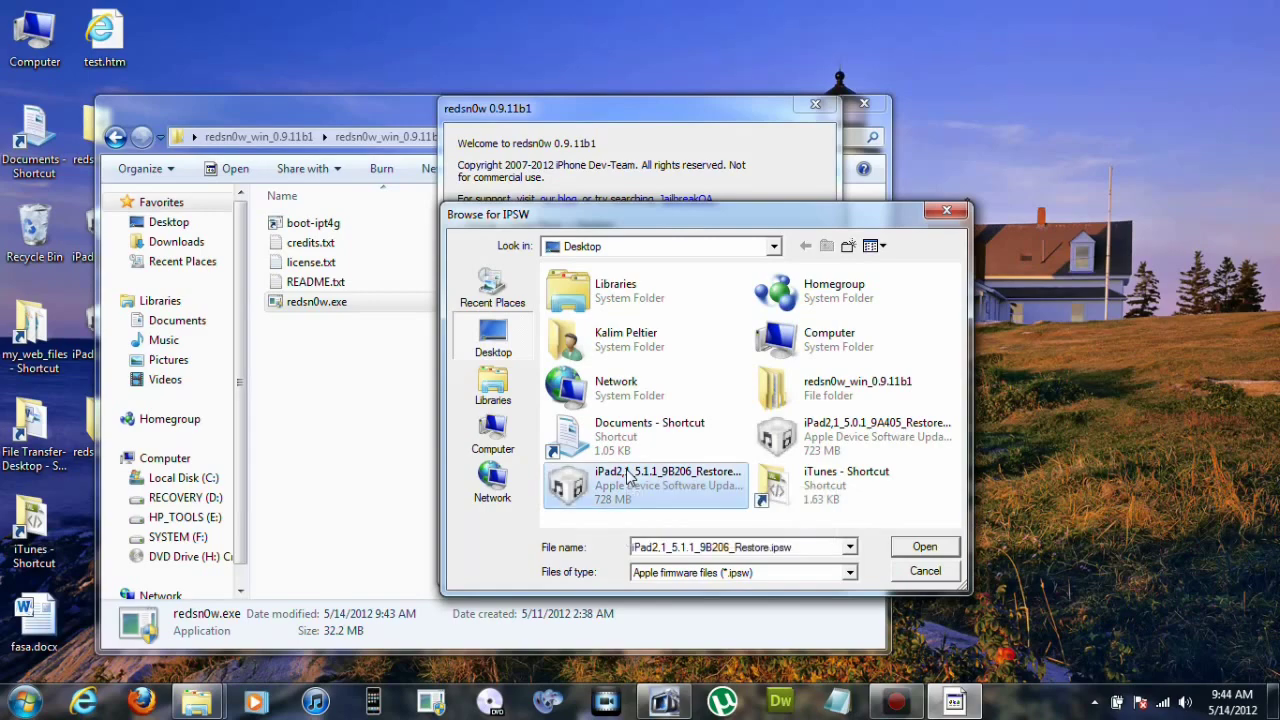
{"action": "left_click", "coordinate": [915, 548]}
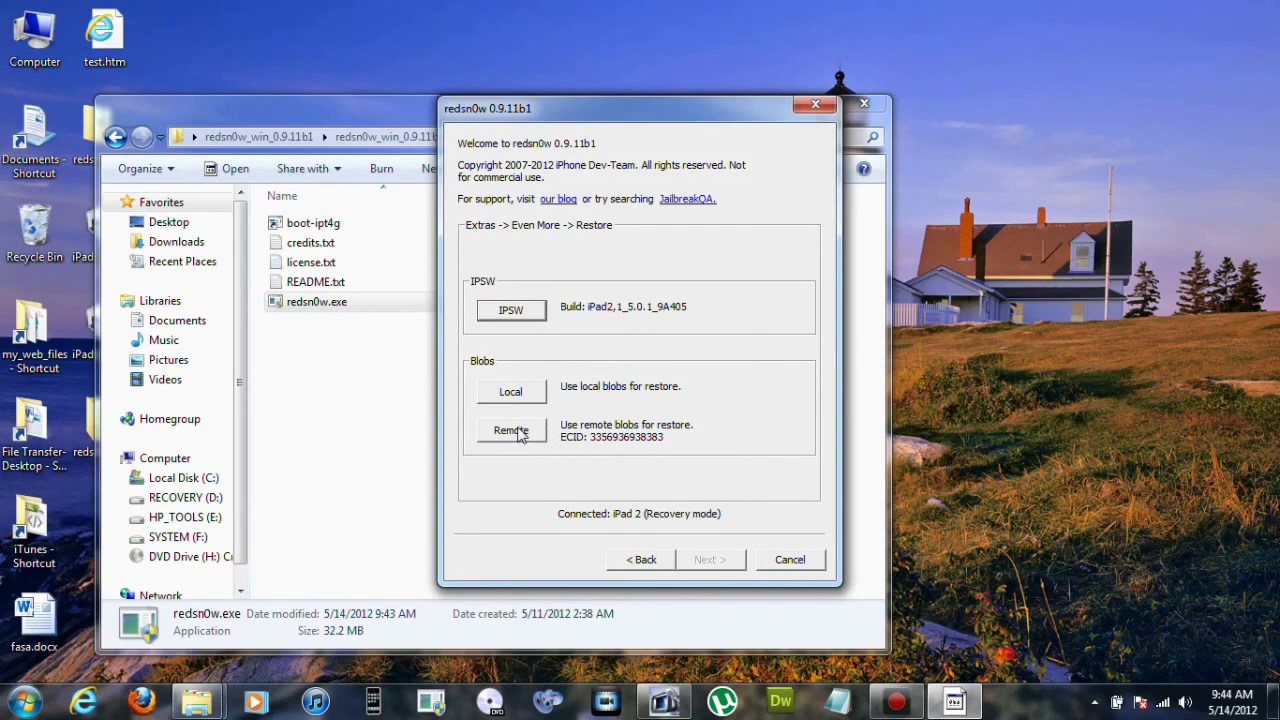
- Start the restore using Remote SHSH blobs fetched from the server
{"action": "left_click", "coordinate": [519, 438]}
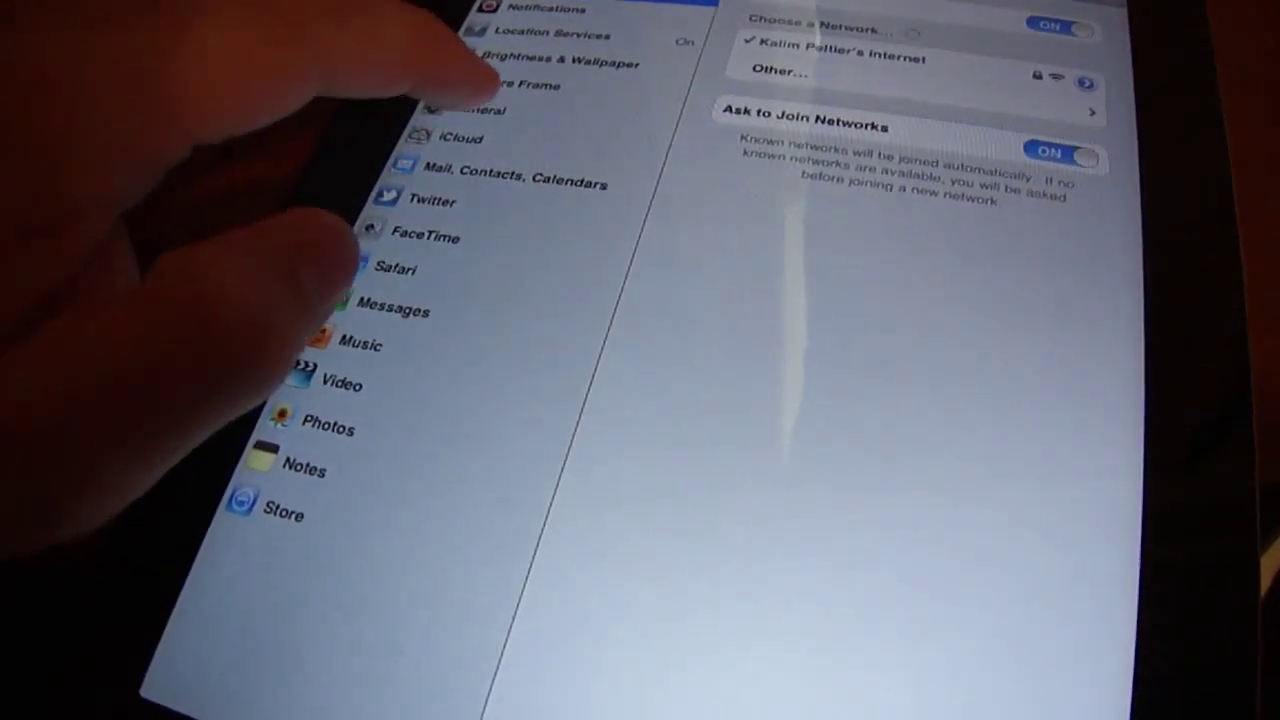
- Check General > About on the iPad shows version 5.0.1 (9A405)
{"action": "left_click", "coordinate": [485, 111]}
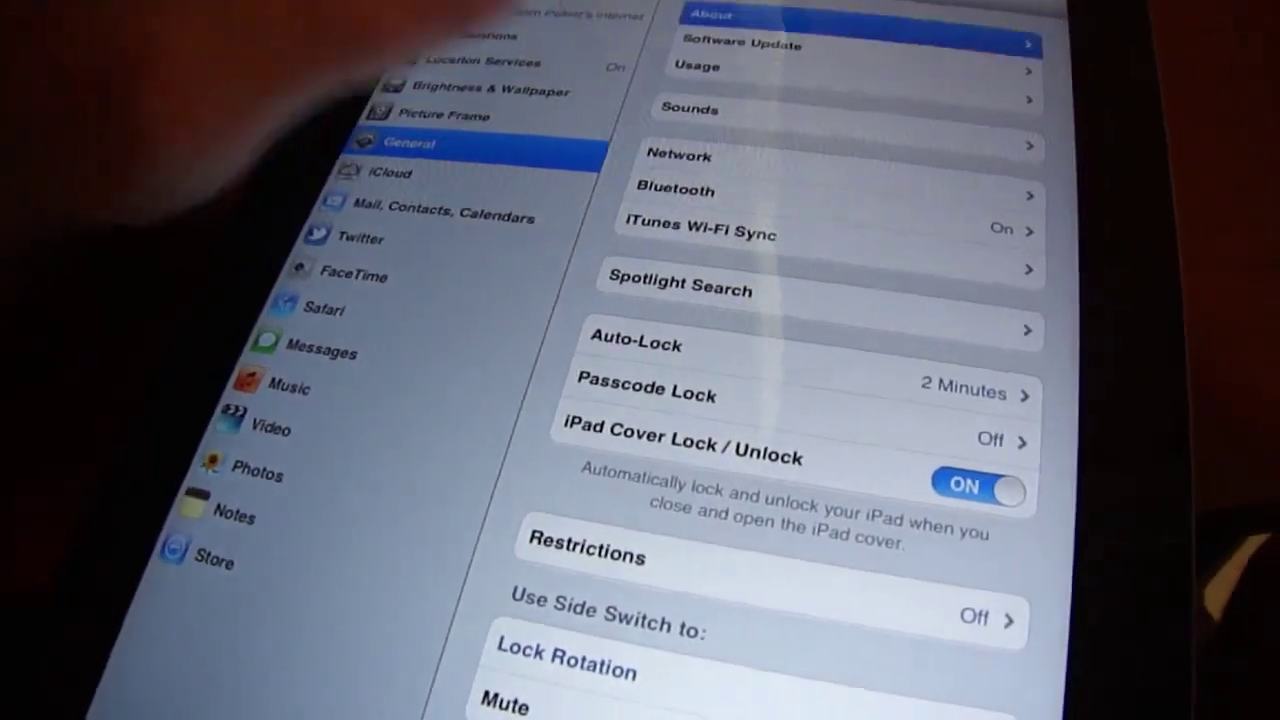
{"action": "left_click", "coordinate": [743, 22]}
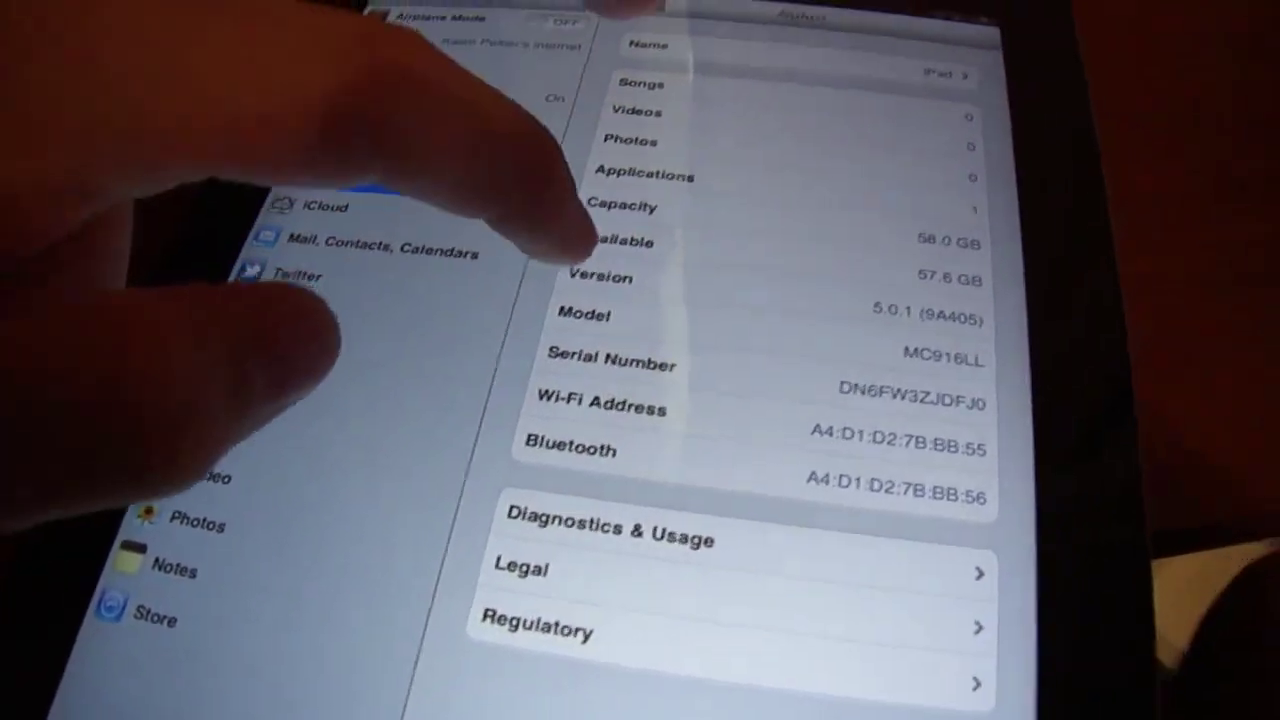